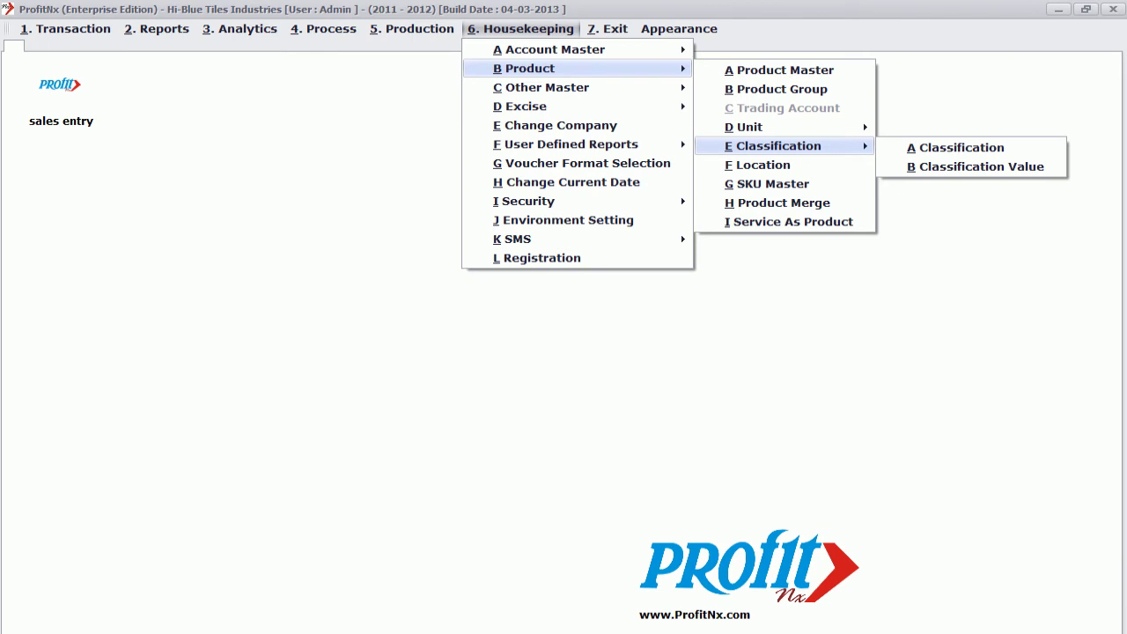
key("Right")
key("Left")
key("Down")
key("Down")
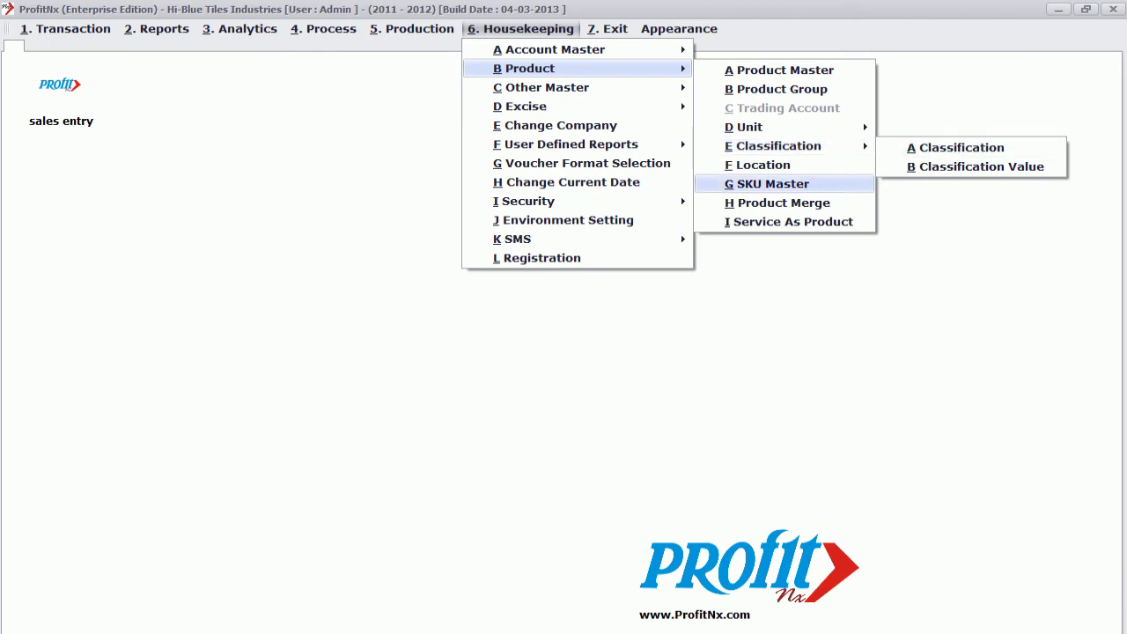
key("Up")
key("Down")
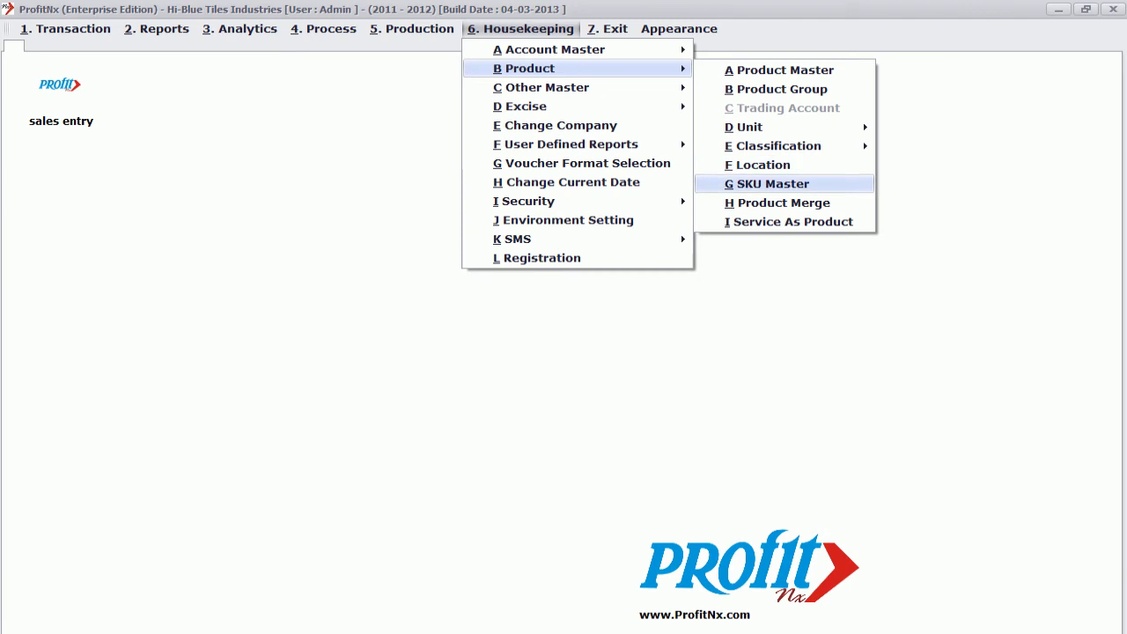
key("Up")
key("Up")
key("Up")
key("Up")
key("Up")
key("Down")
key("Down")
key("Down")
key("Down")
key("Up")
key("Up")
key("Right")
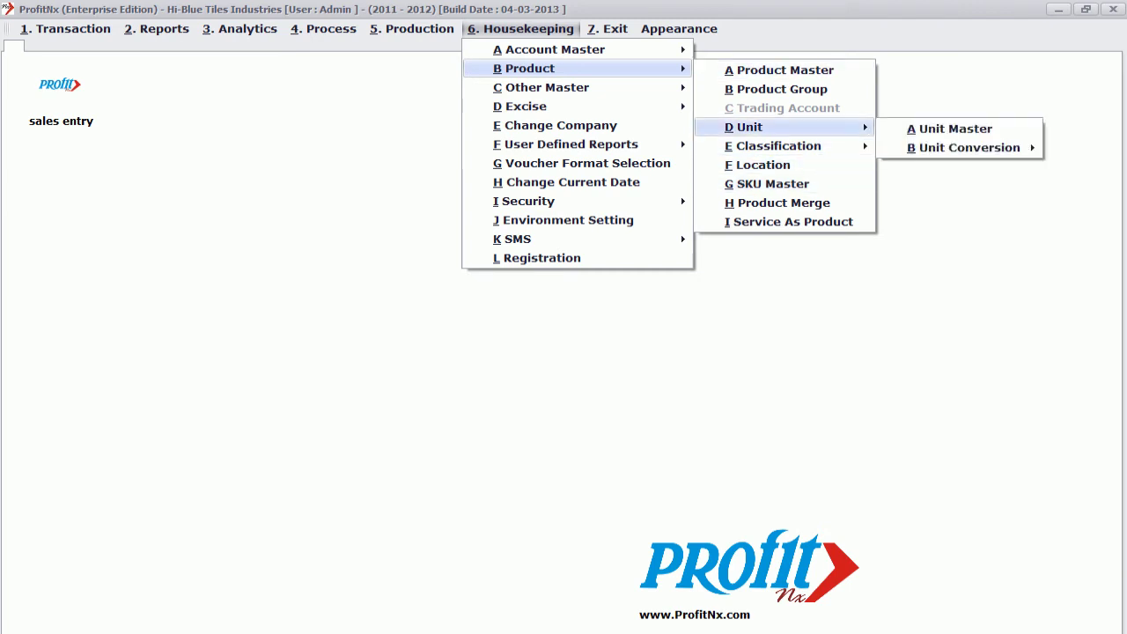
Step: Open the Product Master, view its blank new-product entry form, and close both without saving anything
key("Up")
key("Up")
key("Up")
key("Return")
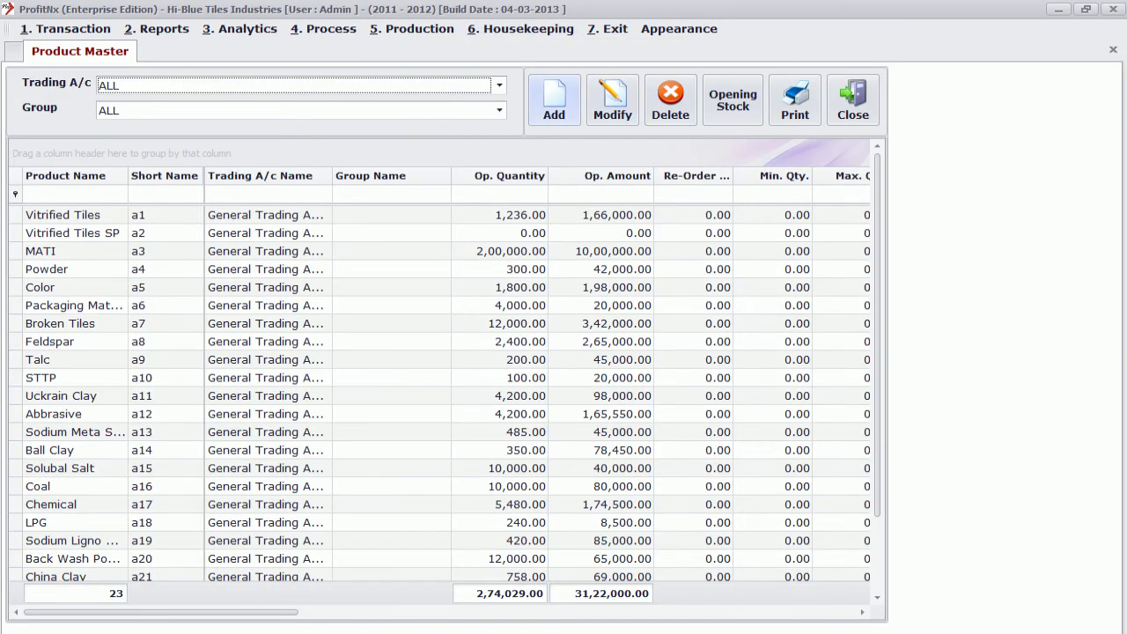
key("alt+a")
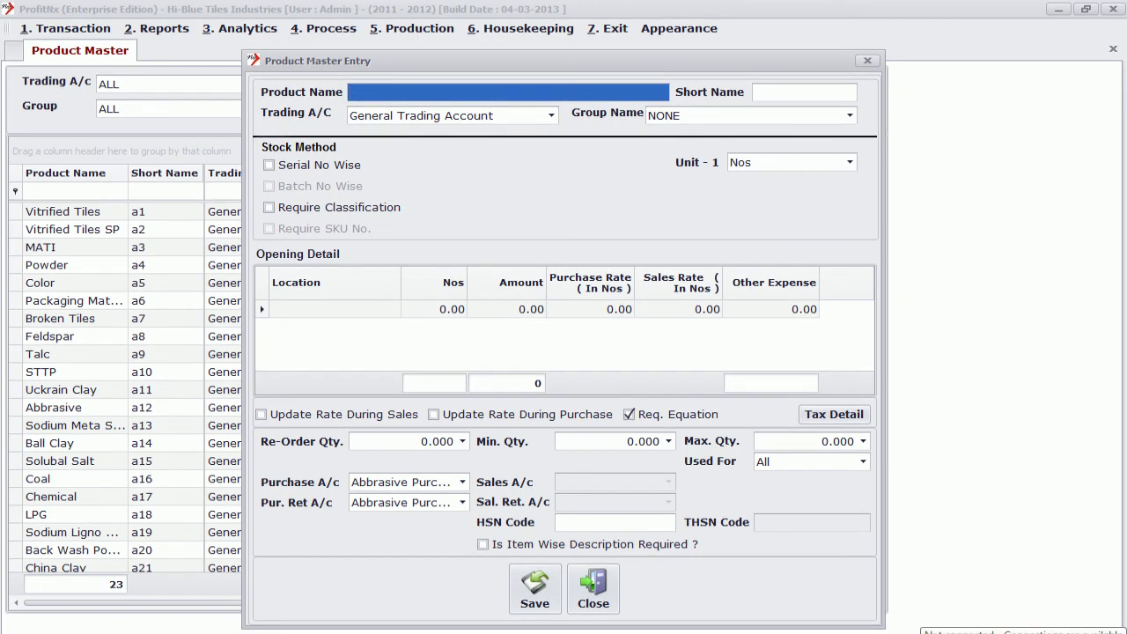
key("Escape")
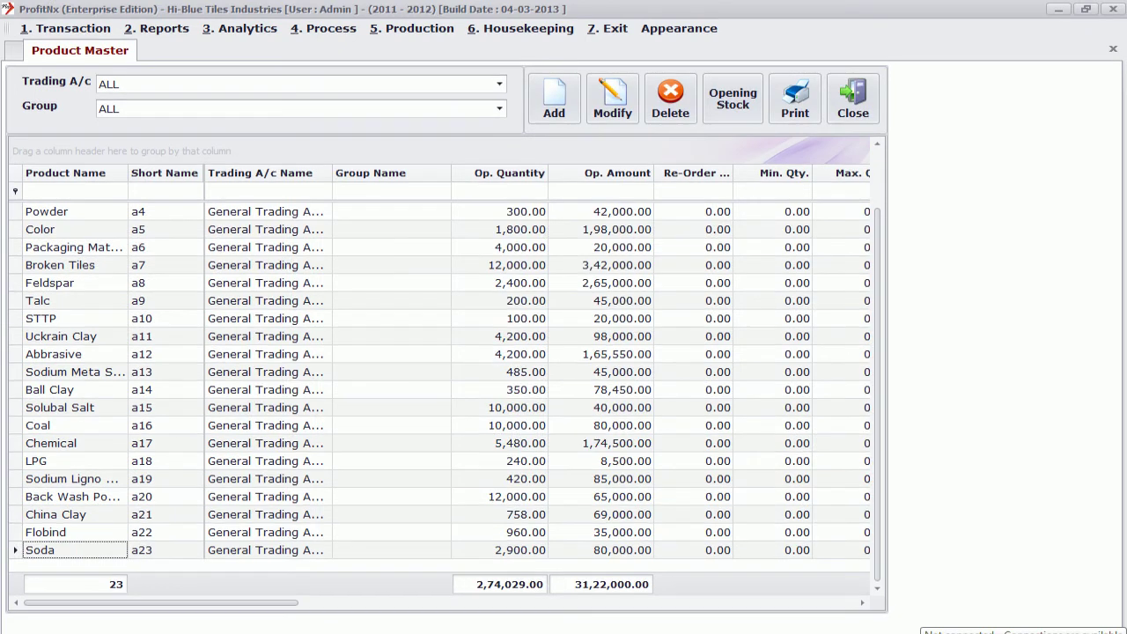
key("Escape")
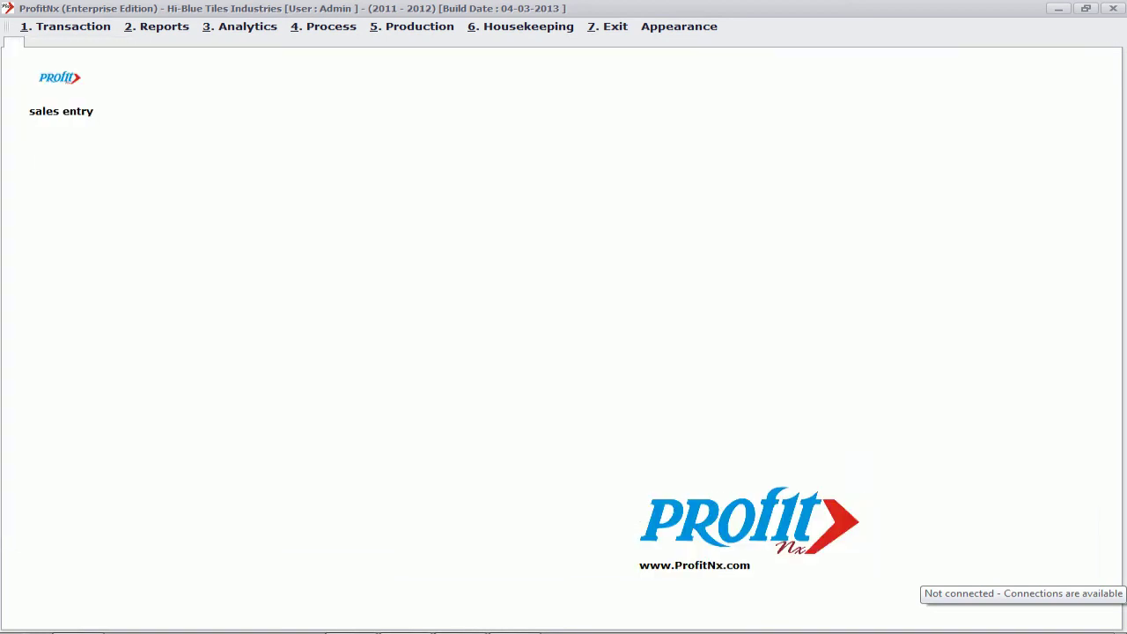
Step: Open the current-year Sales Analytics report
key("alt+3")
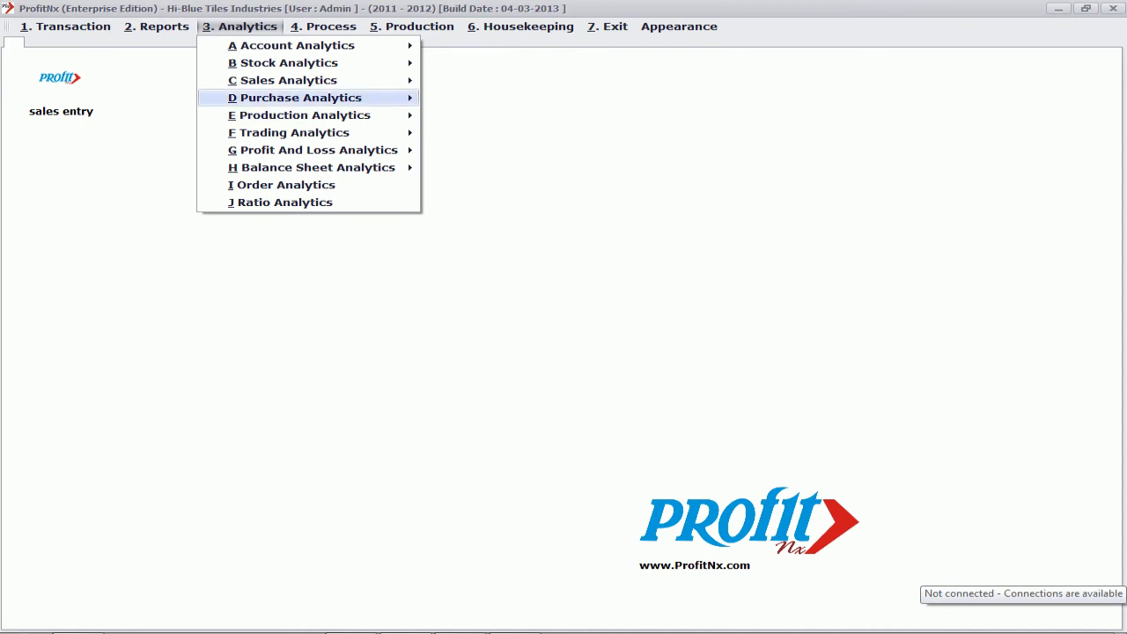
mouse_move(288, 80)
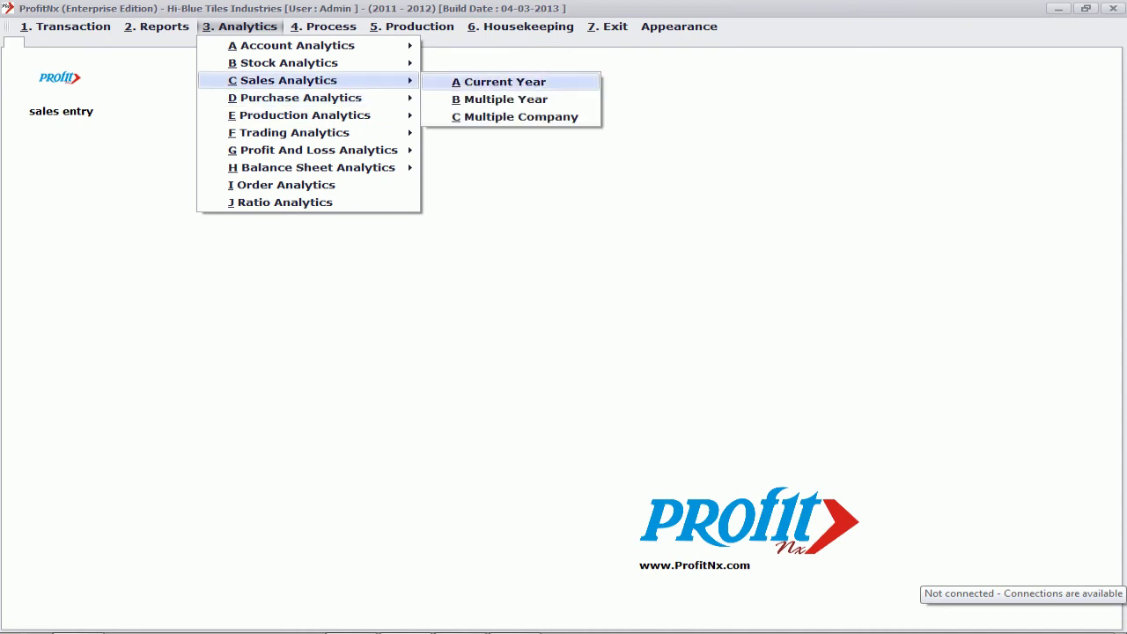
key("Return")
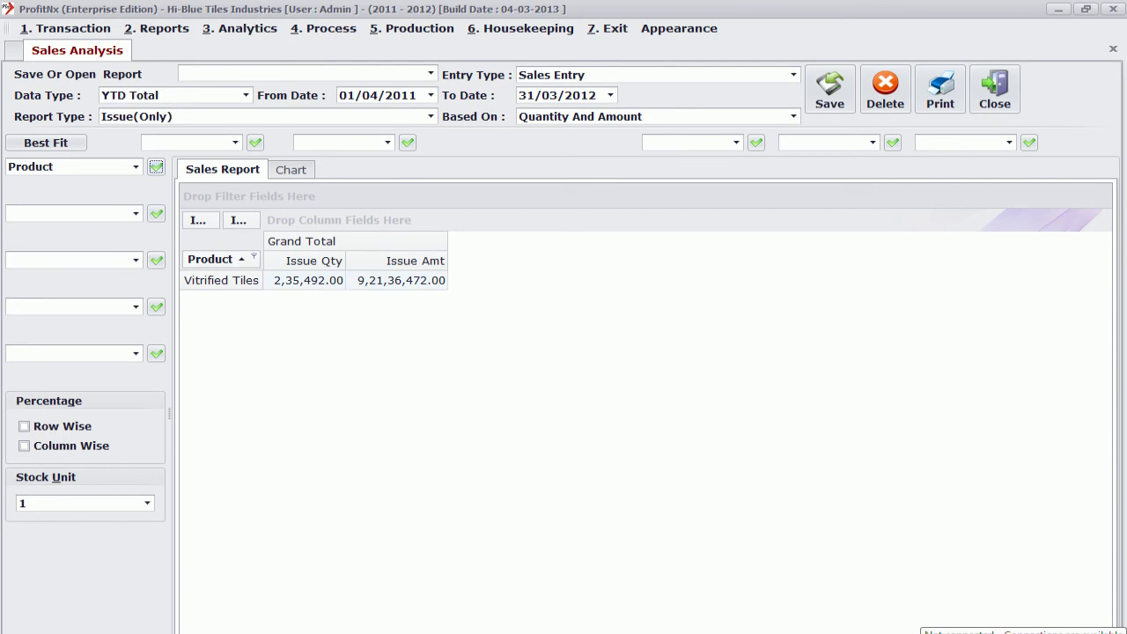
Step: Group the sales report by Grade at the second level and Size at the third level, under Product
left_click(135, 213)
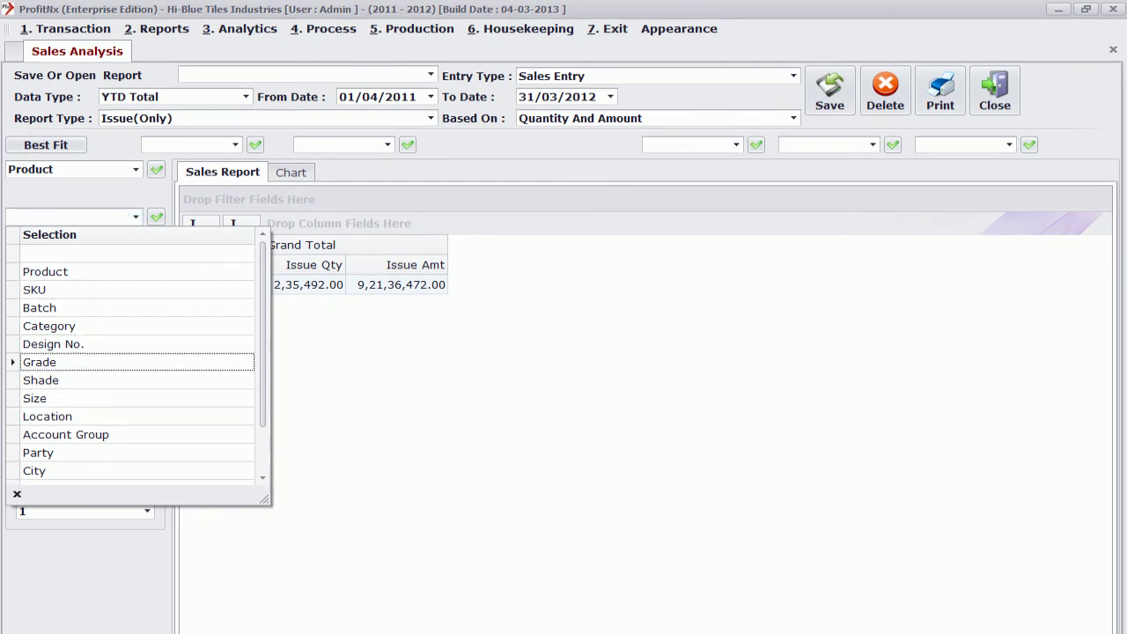
key("Return")
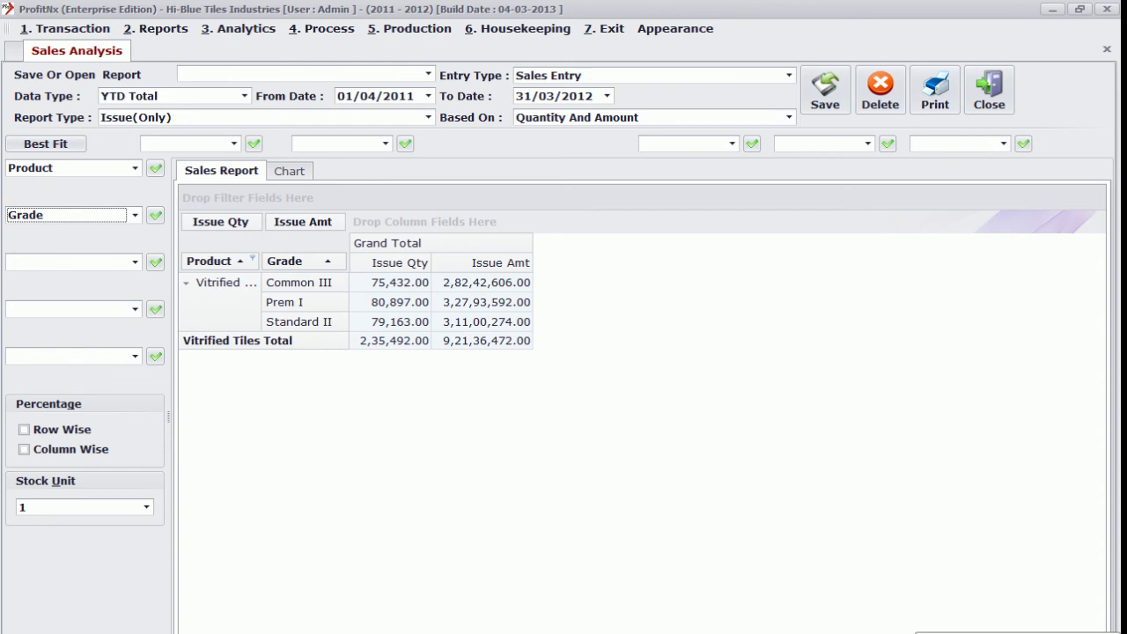
left_click(135, 262)
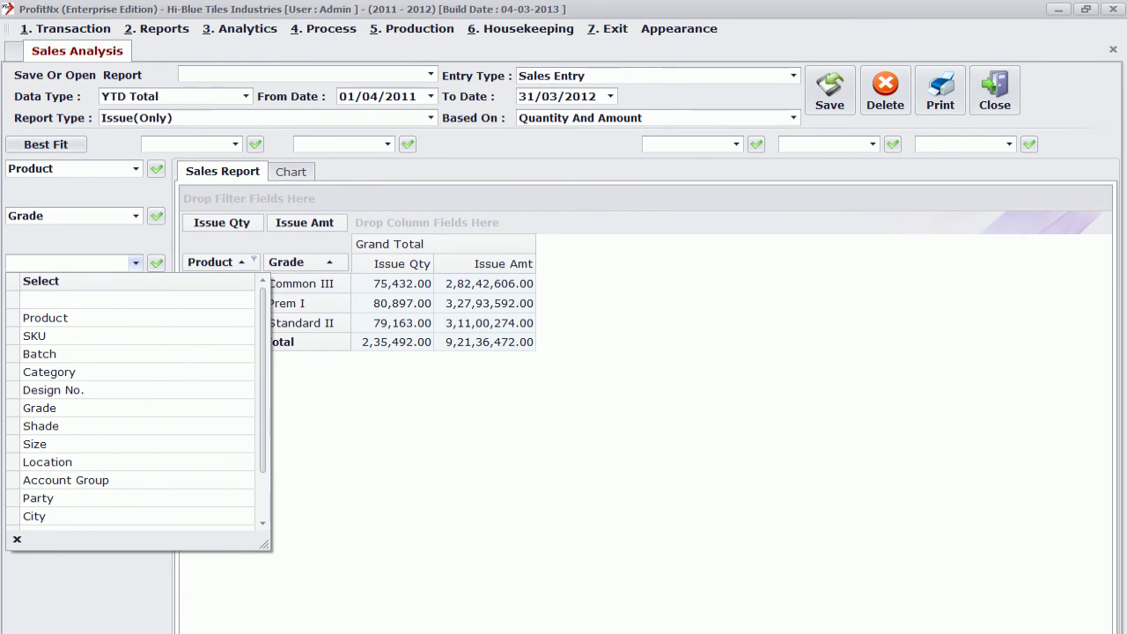
key("Return")
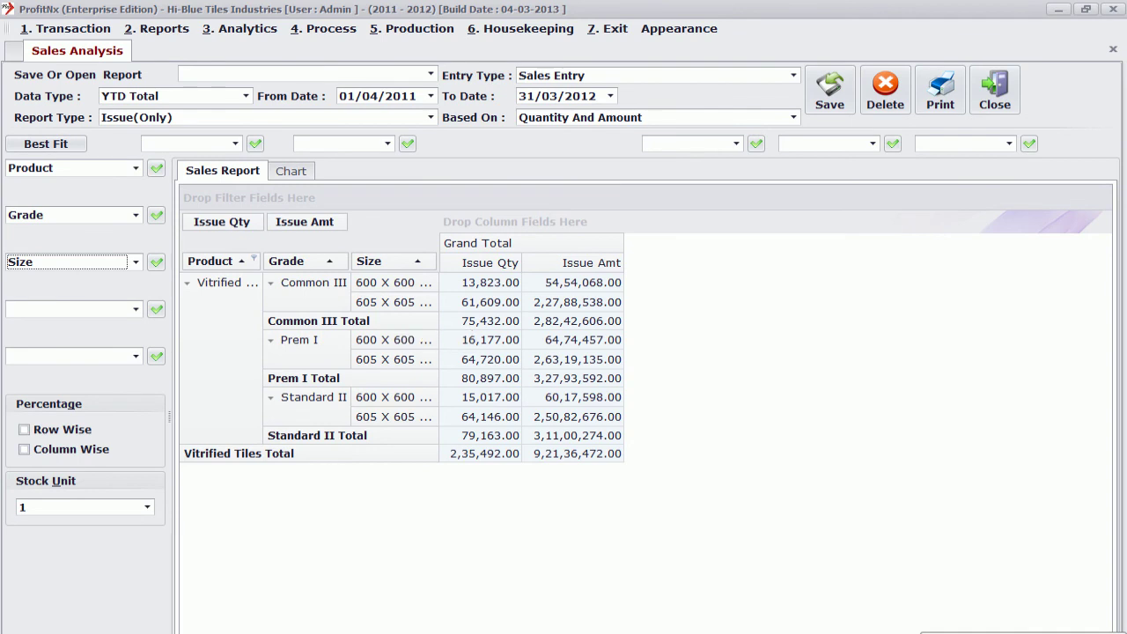
Step: Choose Design No. as the fourth grouping level of the sales report
left_click(136, 309)
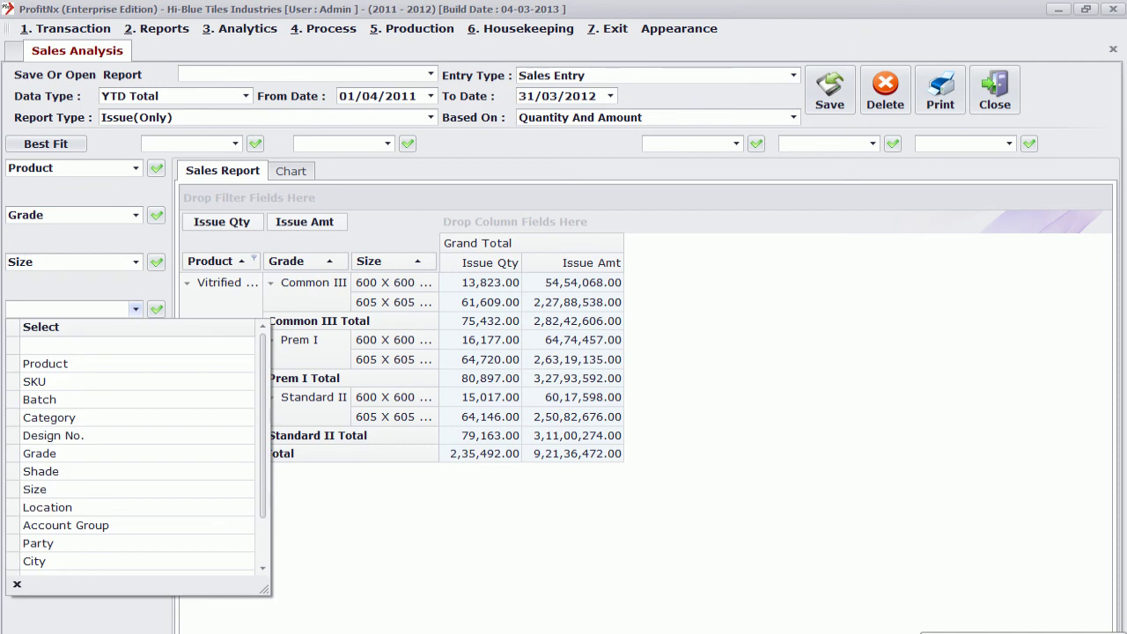
key("Down")
key("Down")
key("Down")
key("Down")
key("Down")
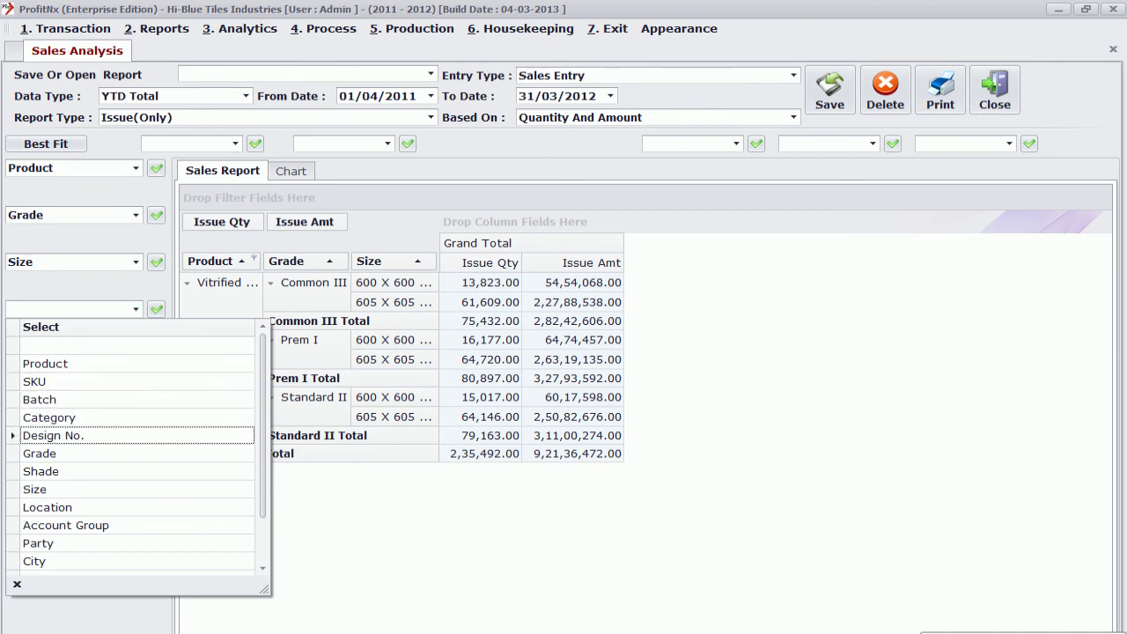
key("Return")
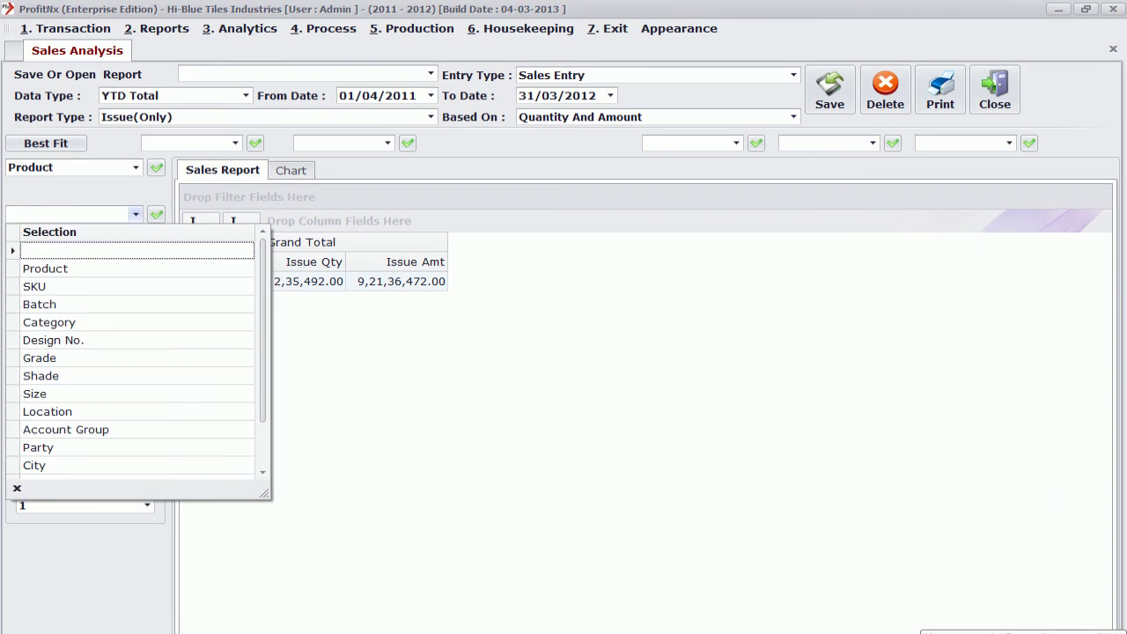
Step: Set City as the second grouping level of the sales report, under Product
key("Down")
key("Down")
key("Down")
key("Down")
key("Down")
key("Down")
key("Down")
key("Down")
key("Down")
key("Down")
key("Down")
key("Down")
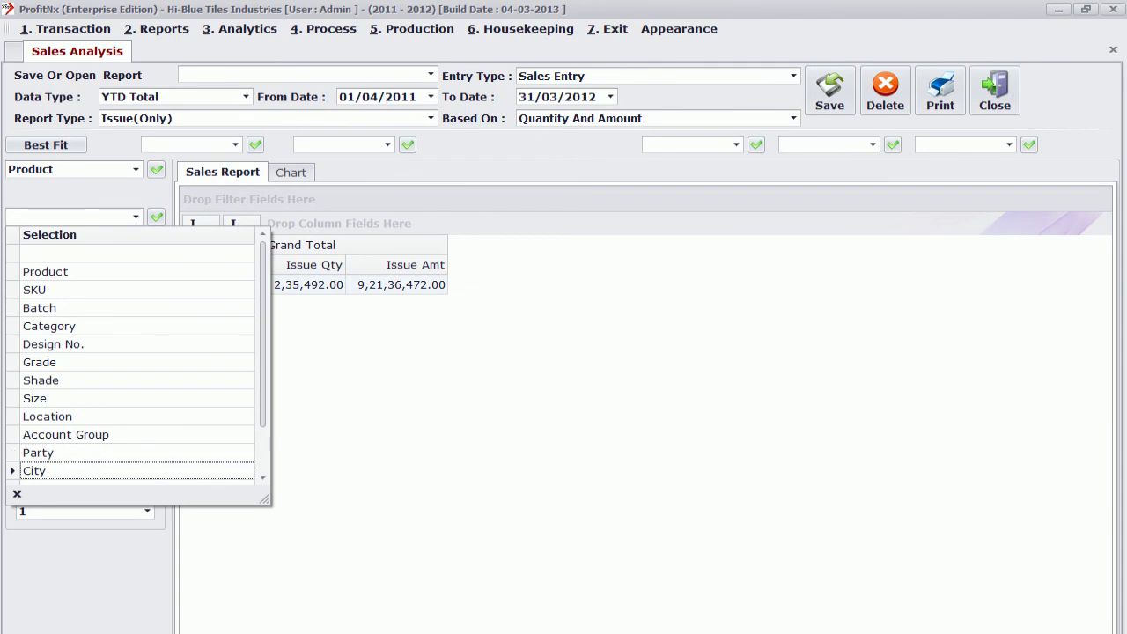
key("Return")
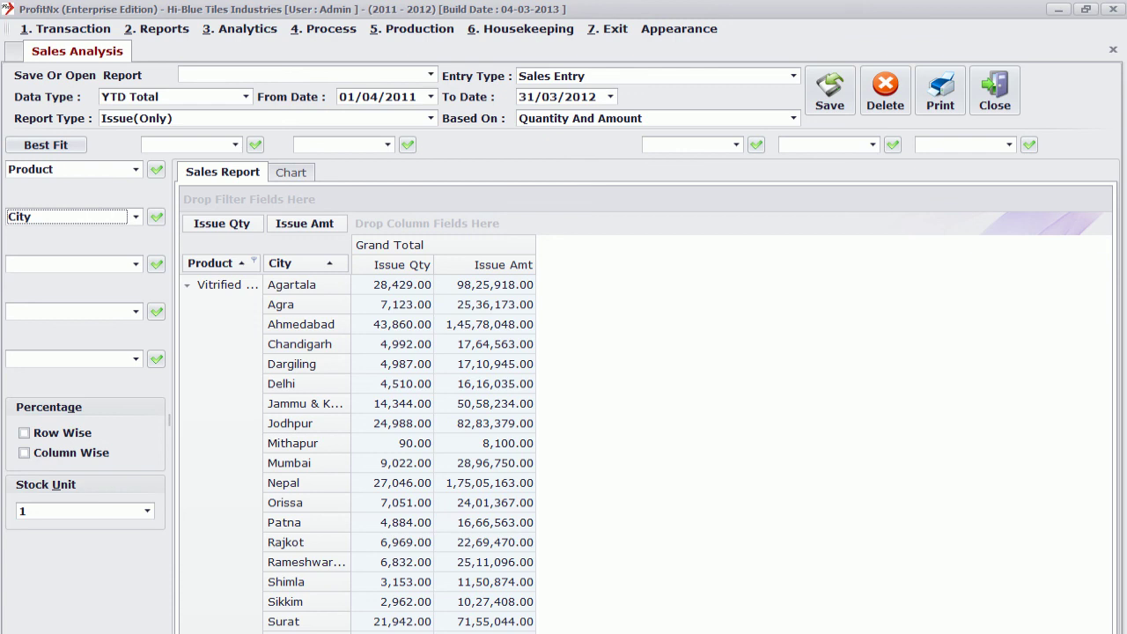
Step: Add Party as the third and Grade as the fourth grouping level of the sales report
left_click(134, 263)
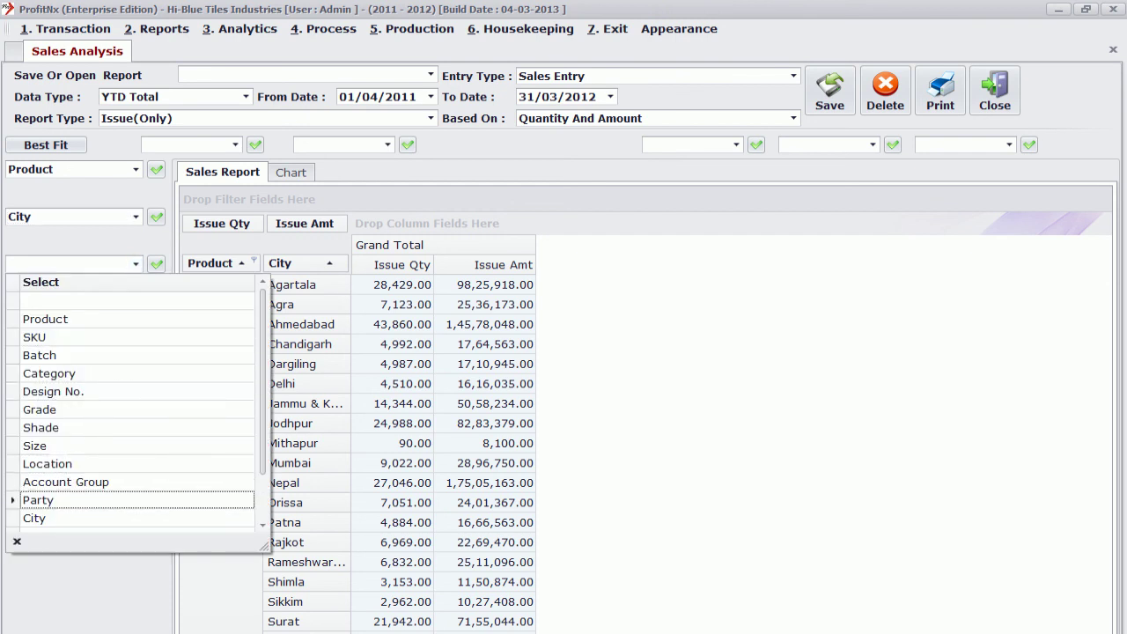
key("Return")
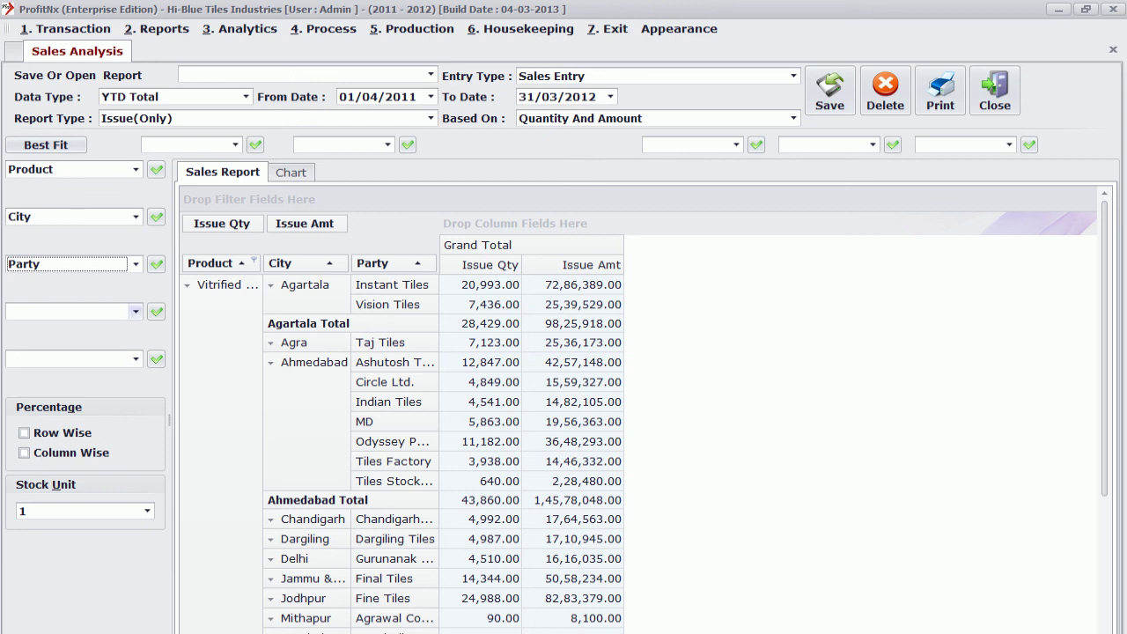
left_click(136, 311)
key("Down")
key("Return")
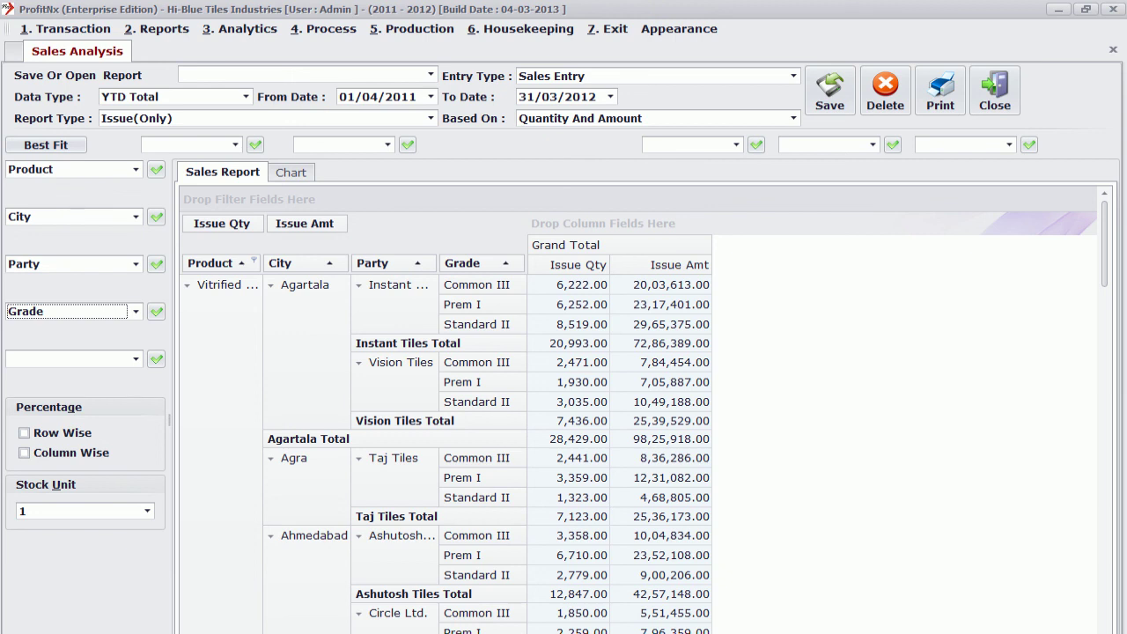
Step: Add Size as the fifth grouping level of the sales report and look through the resulting rows
left_click(135, 358)
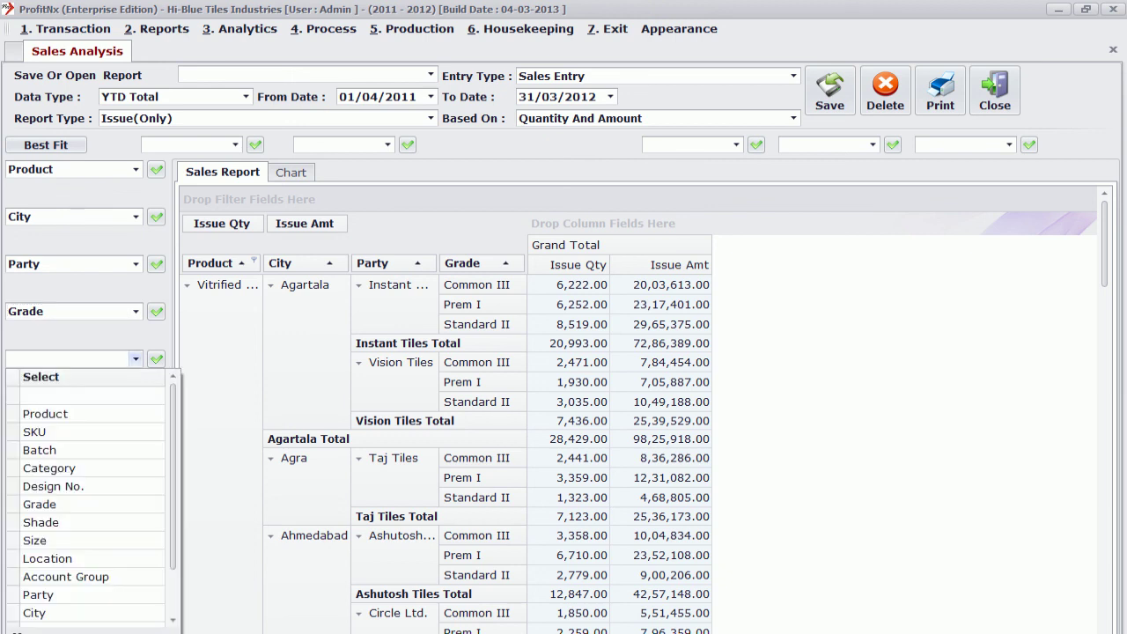
key("Down")
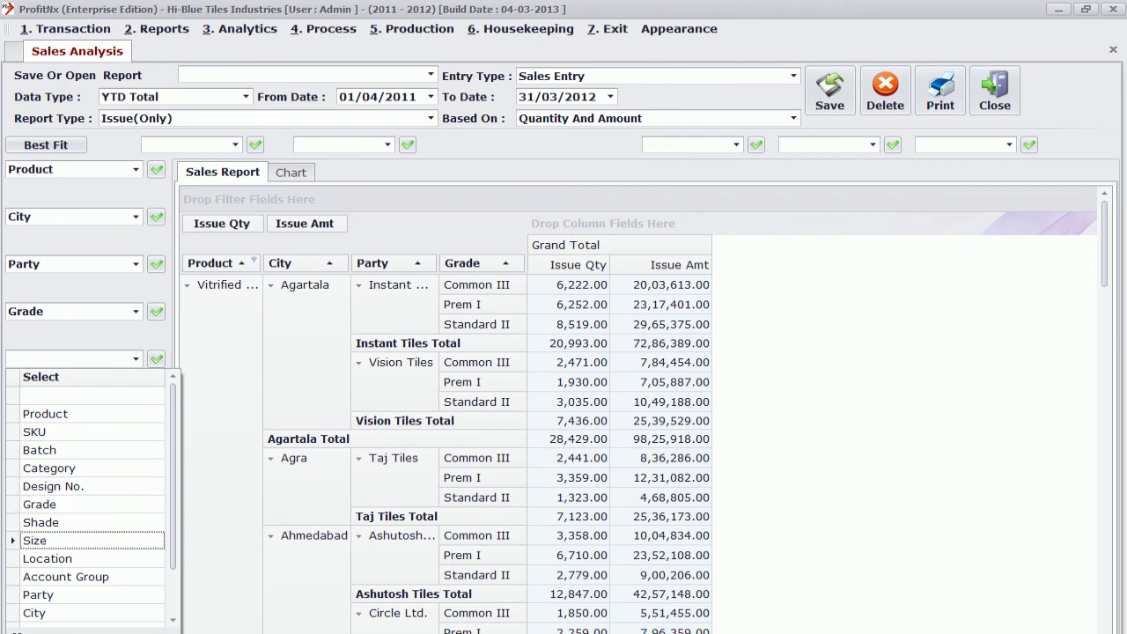
key("Return")
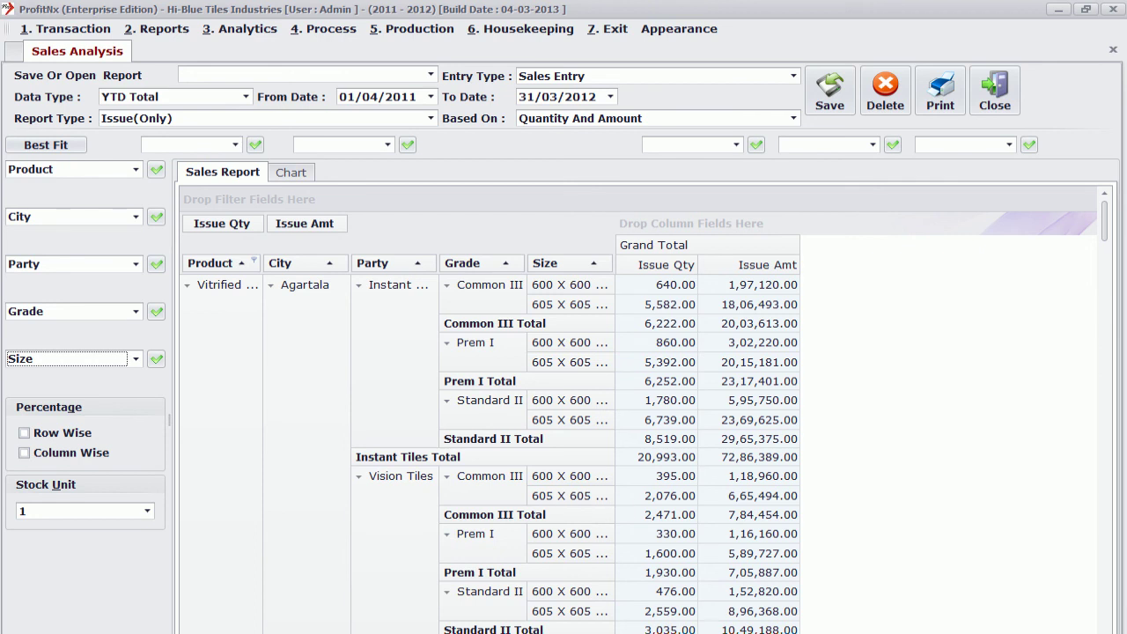
scroll(488, 457, "down", 5)
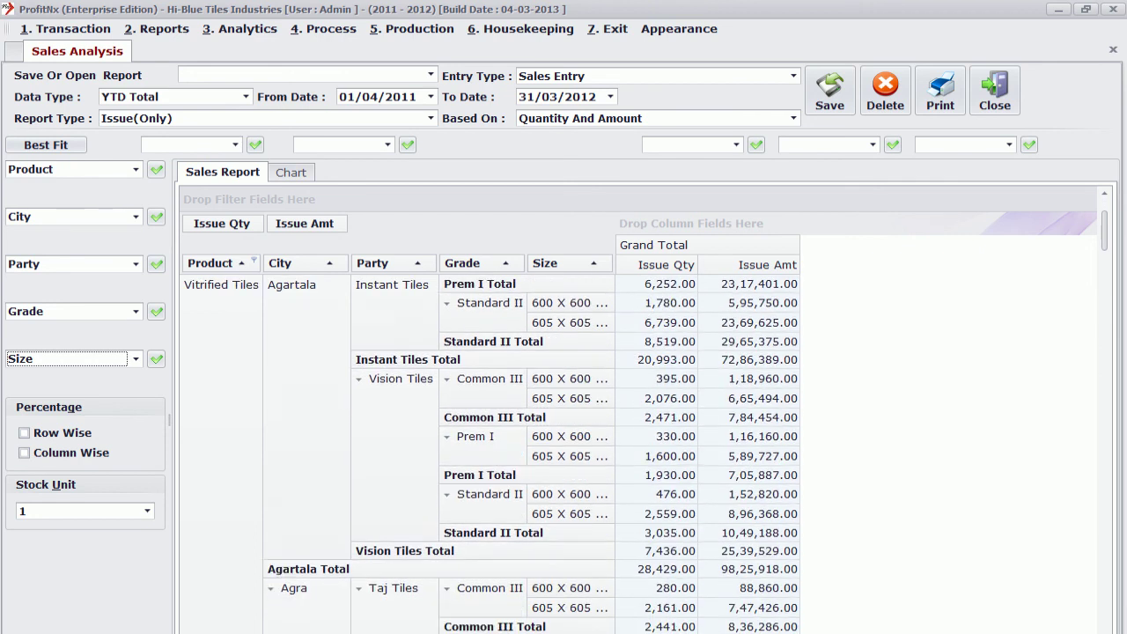
scroll(489, 454, "down", 4)
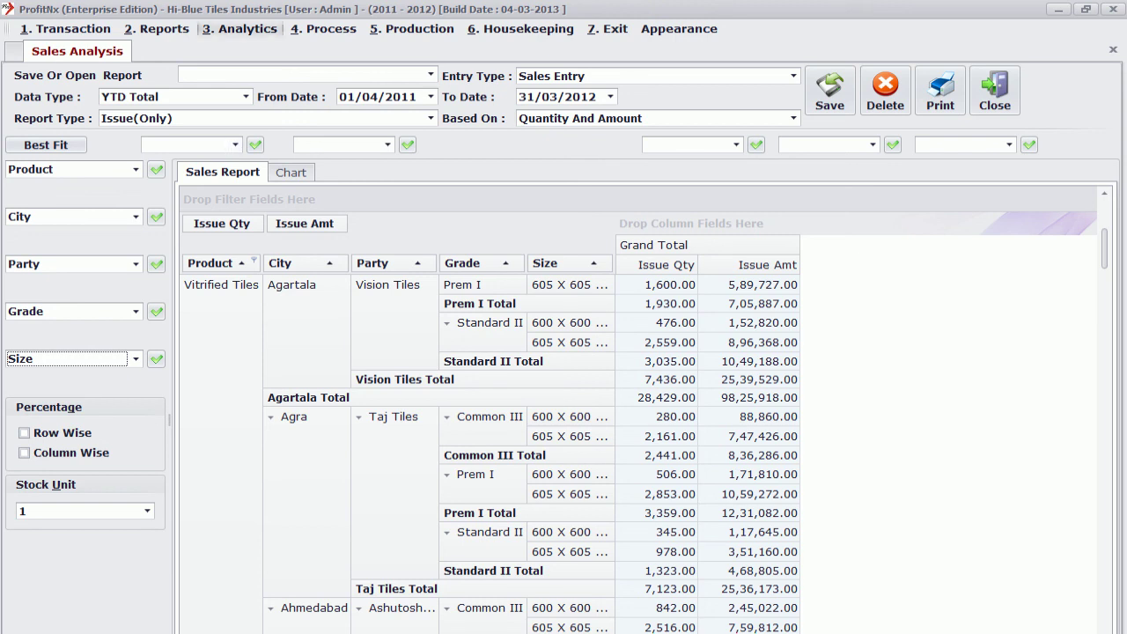
Step: Open the current-year Stock Analytics report
left_click(240, 28)
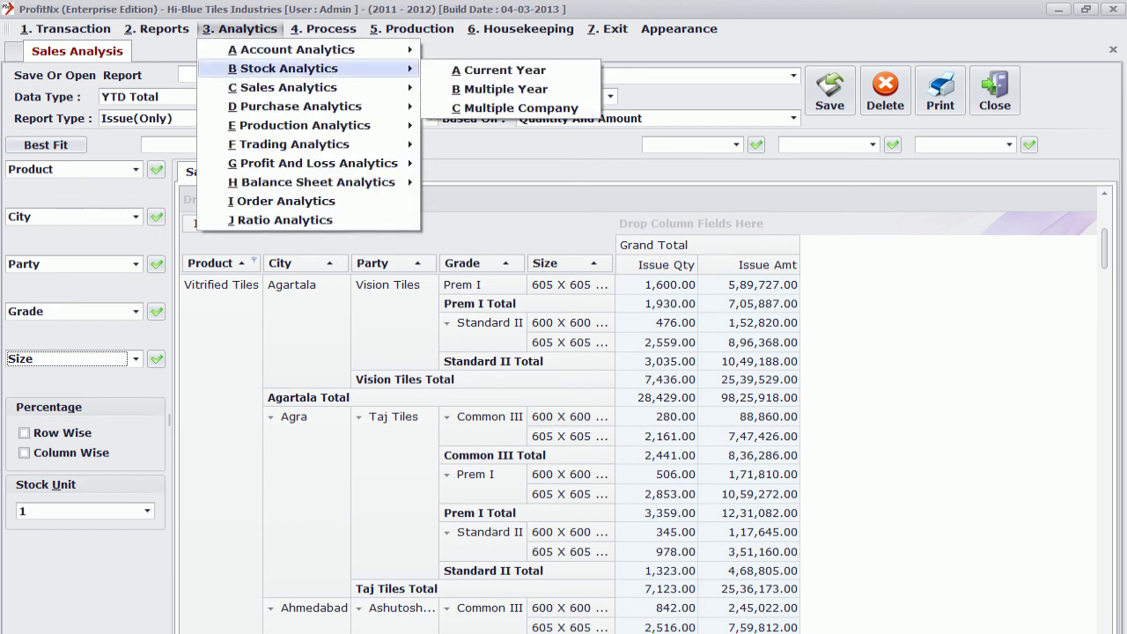
mouse_move(282, 87)
mouse_move(281, 68)
left_click(505, 70)
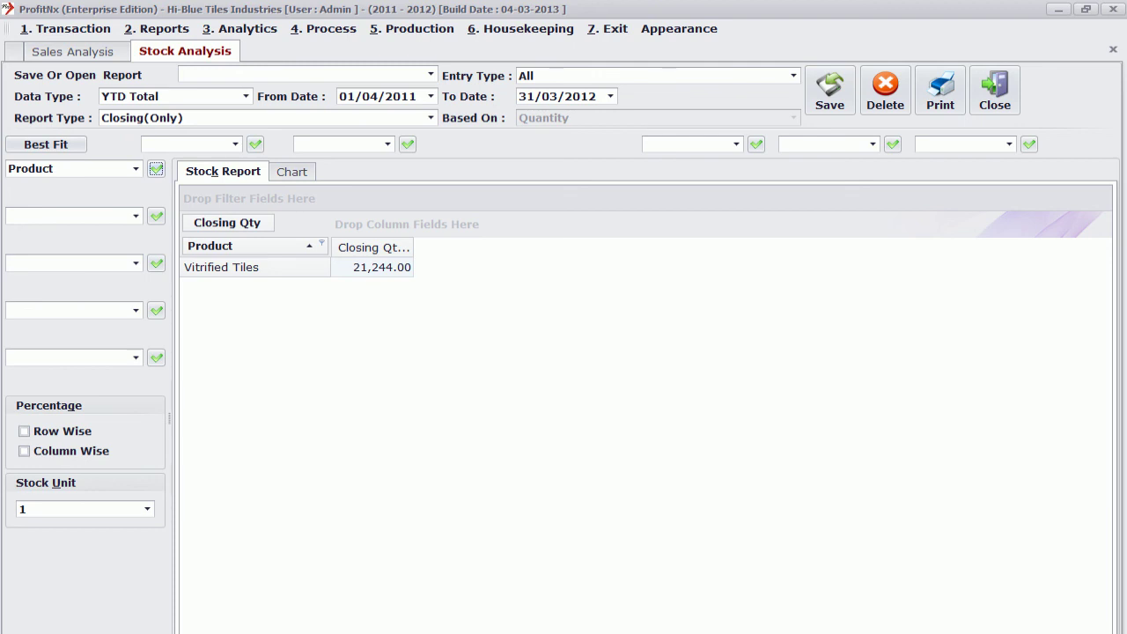
Step: Group the stock report by Grade at the second level and Size at the third level, under Product
left_click(136, 216)
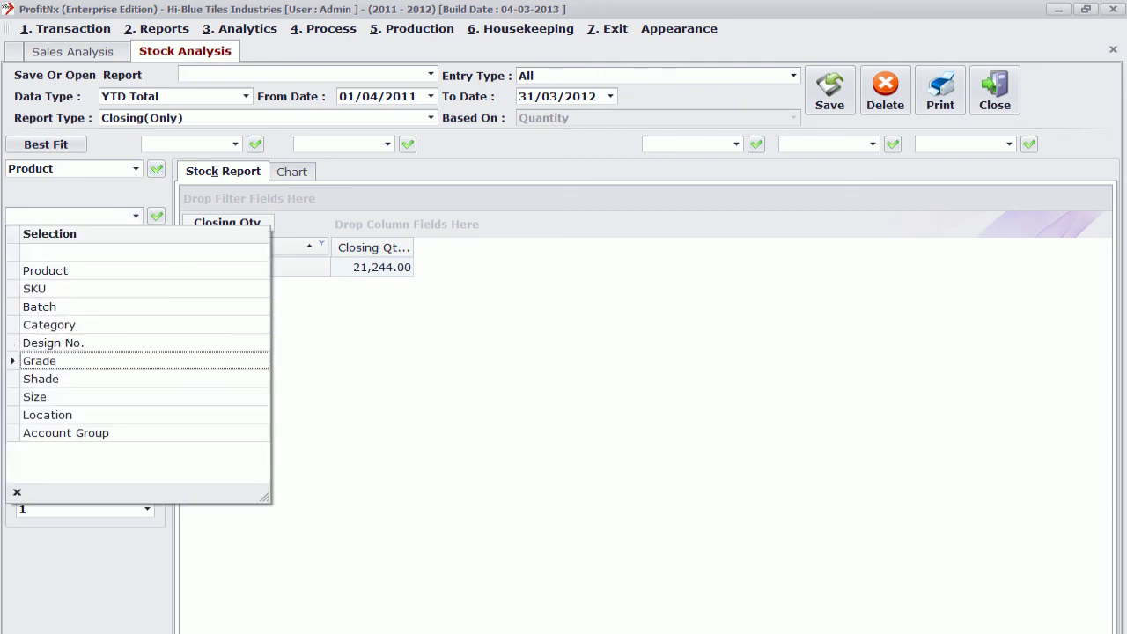
left_click(39, 360)
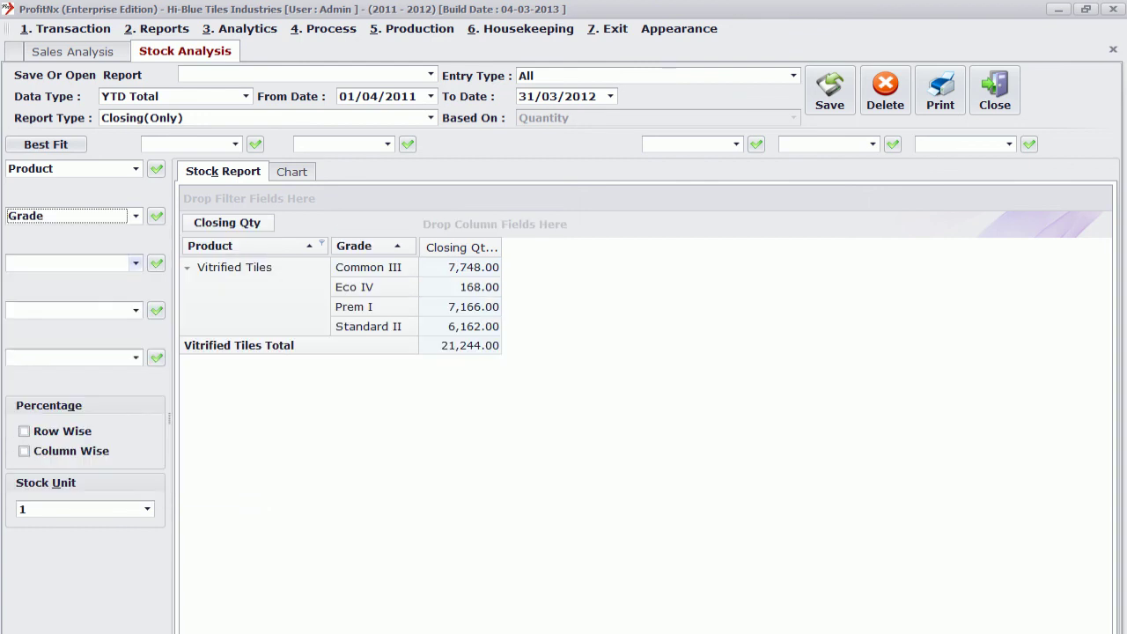
left_click(135, 263)
key("Down")
key("Down")
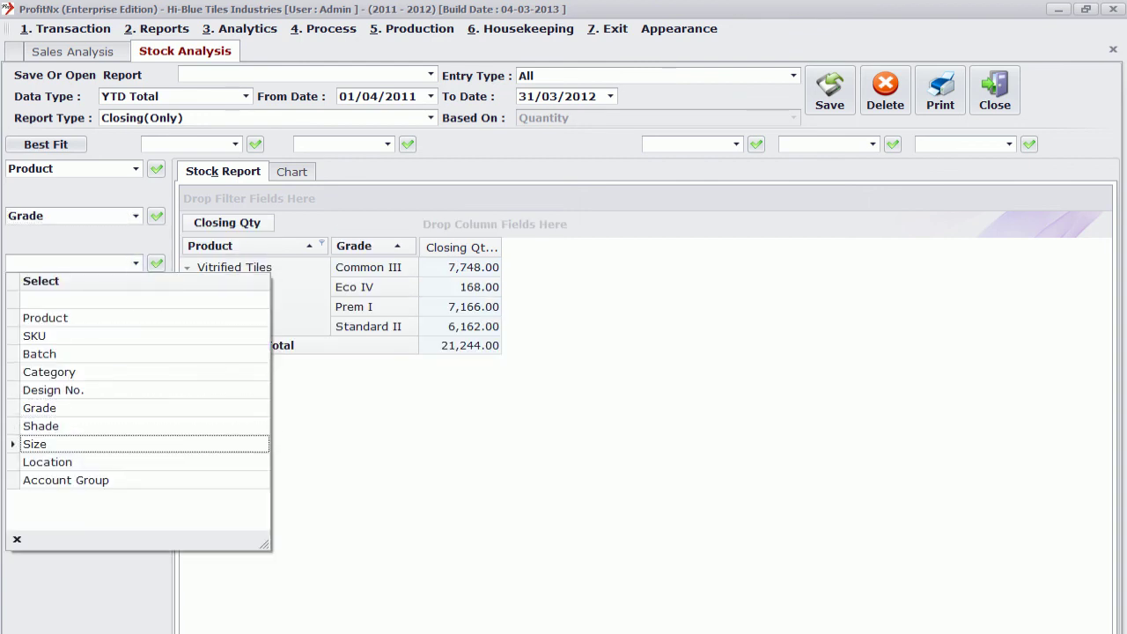
key("Return")
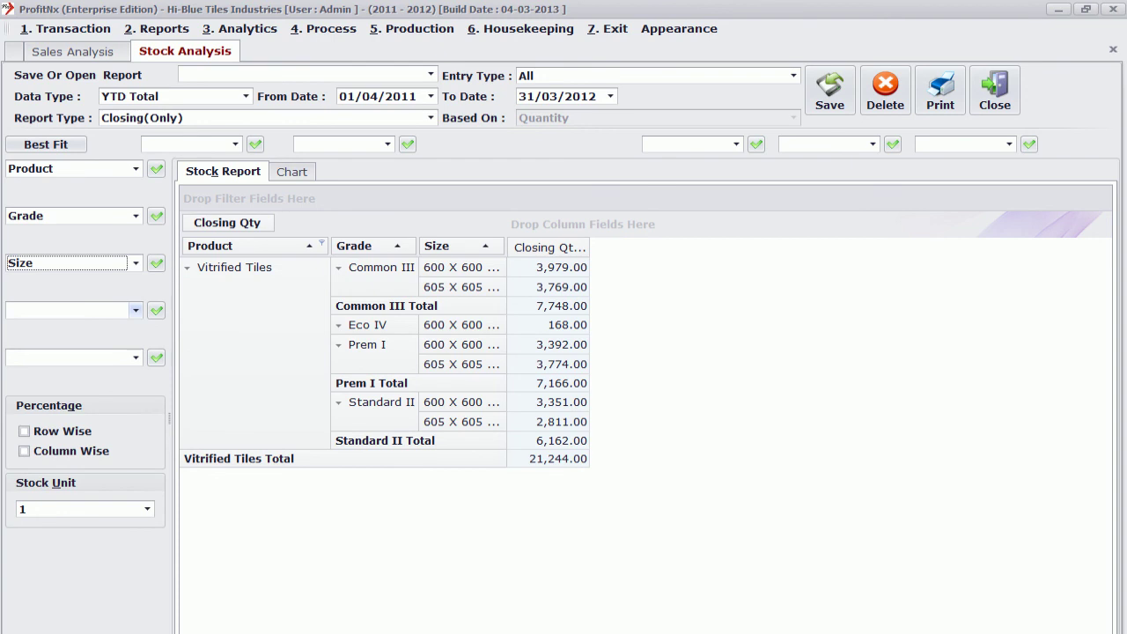
Step: Add Category as the fourth grouping level of the stock report
left_click(136, 310)
key("Down")
key("Down")
key("Down")
key("Return")
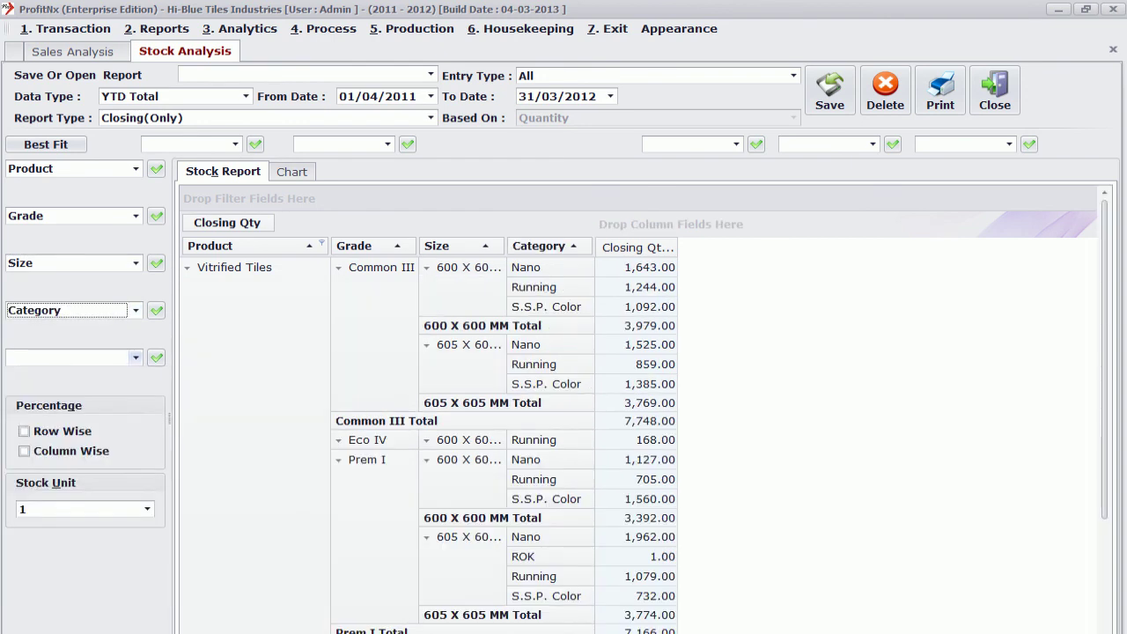
Step: Add Design No. as the fifth grouping level of the stock report
left_click(135, 357)
key("Down")
key("Down")
key("Down")
key("Down")
key("Down")
key("Down")
key("Up")
key("Return")
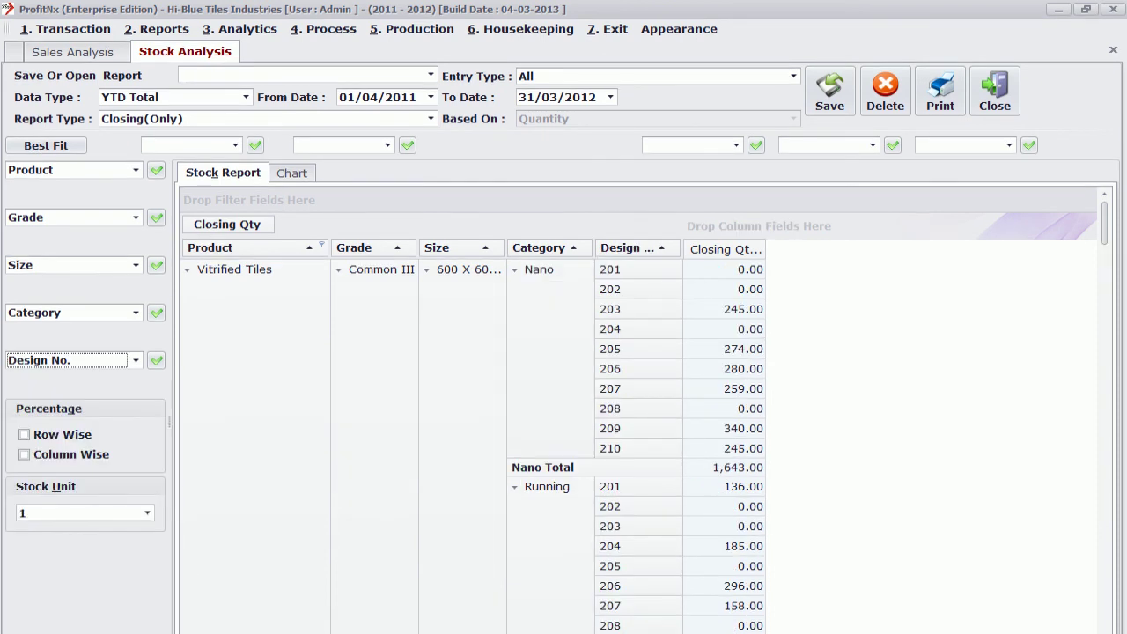
Step: Change the second grouping level of the stock report from Grade to Category
left_click(136, 217)
key("Up")
key("Up")
key("Up")
key("Up")
key("Up")
key("Up")
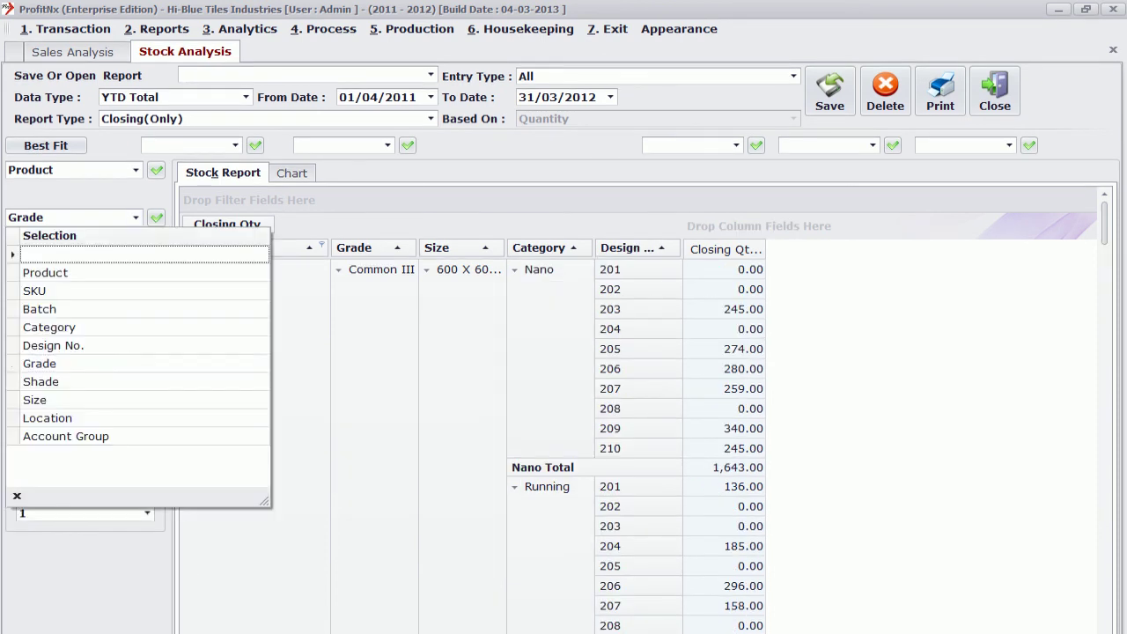
key("Down")
key("Down")
key("Down")
key("Down")
key("Return")
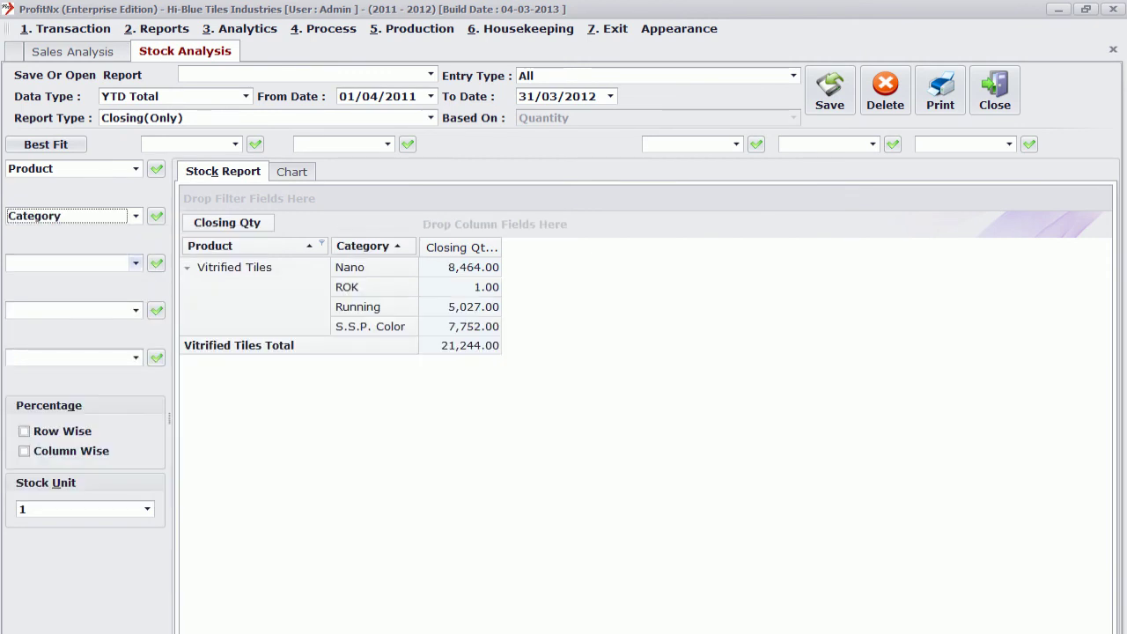
Step: Set Design No. as the third grouping level of the stock report, under Category
left_click(136, 263)
key("Down")
key("Down")
key("Down")
key("Down")
key("Down")
key("Up")
key("Return")
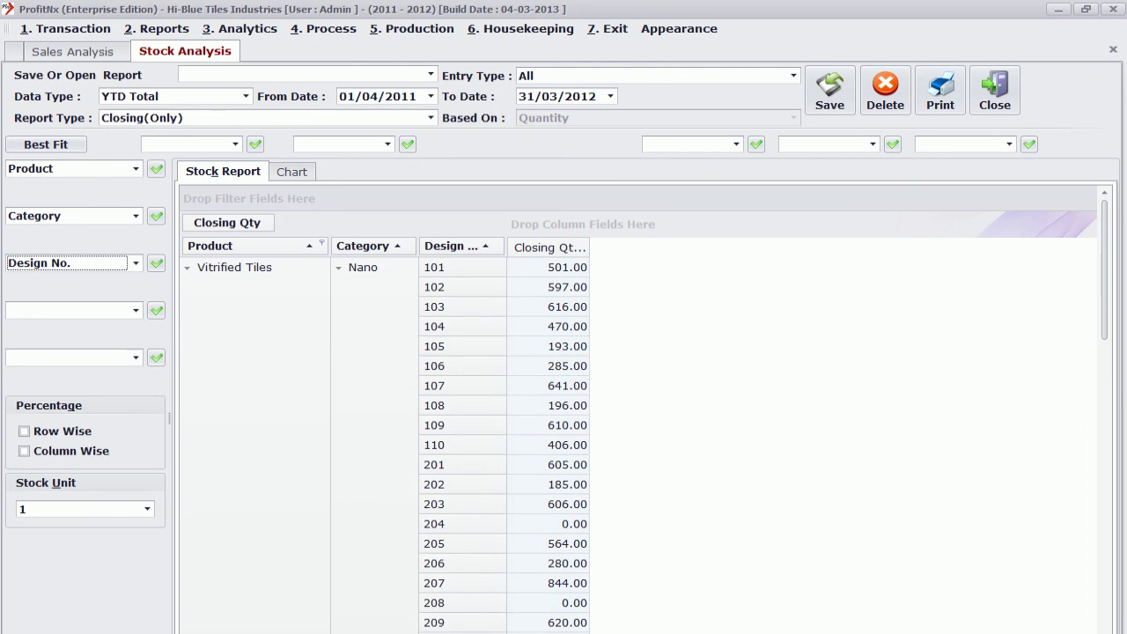
Step: Set Size as the fourth grouping level of the stock report
left_click(135, 310)
key("Down")
key("Down")
key("Down")
key("Down")
key("Down")
key("Return")
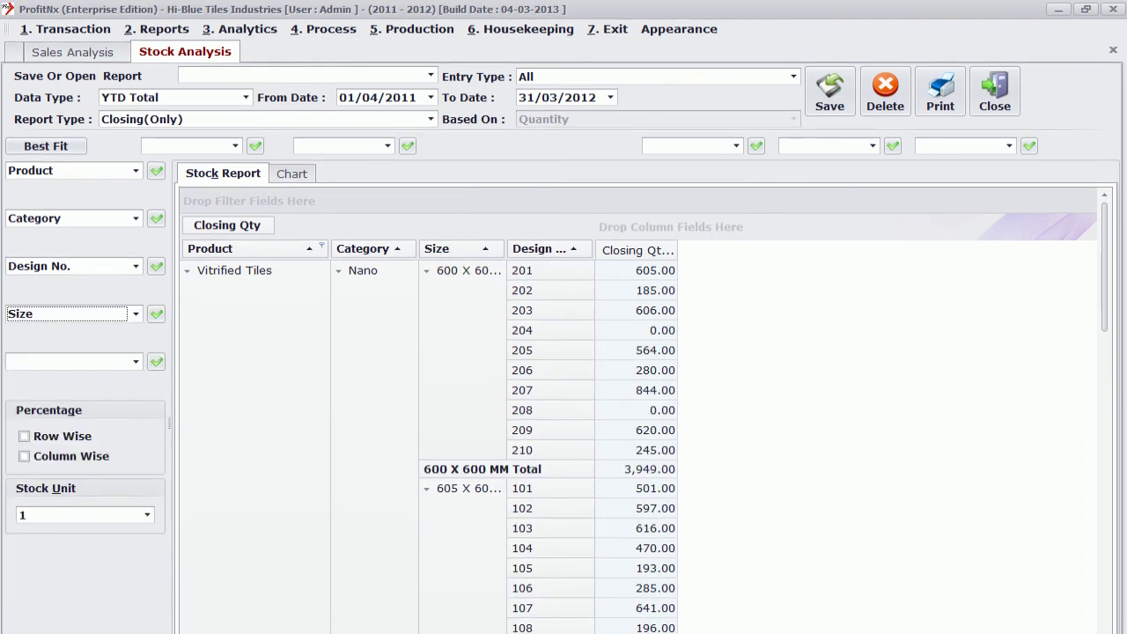